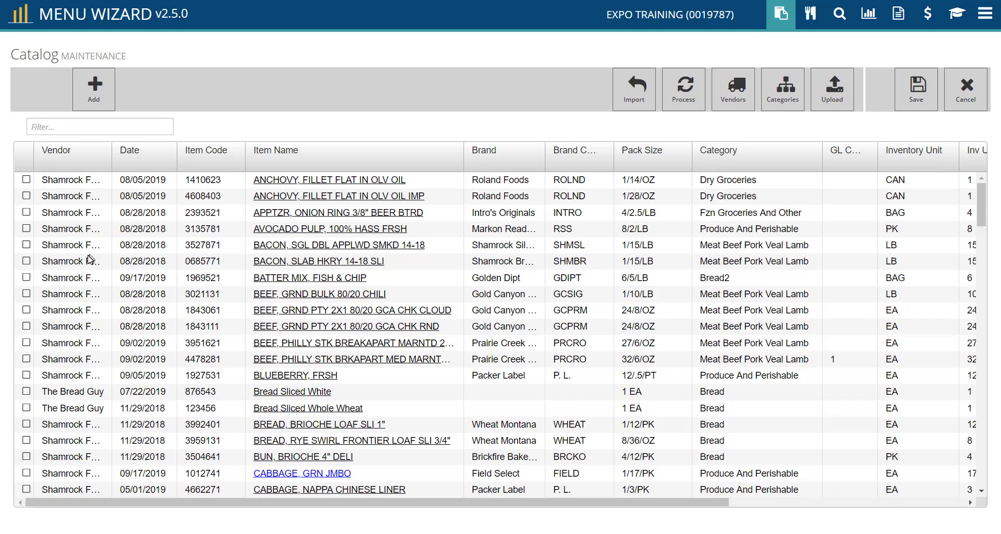
# Check where the catalog item BACON, SGL DBL APPLWD SMKD 14-18 is used, and close the usage list
pyautogui.click(27, 245)
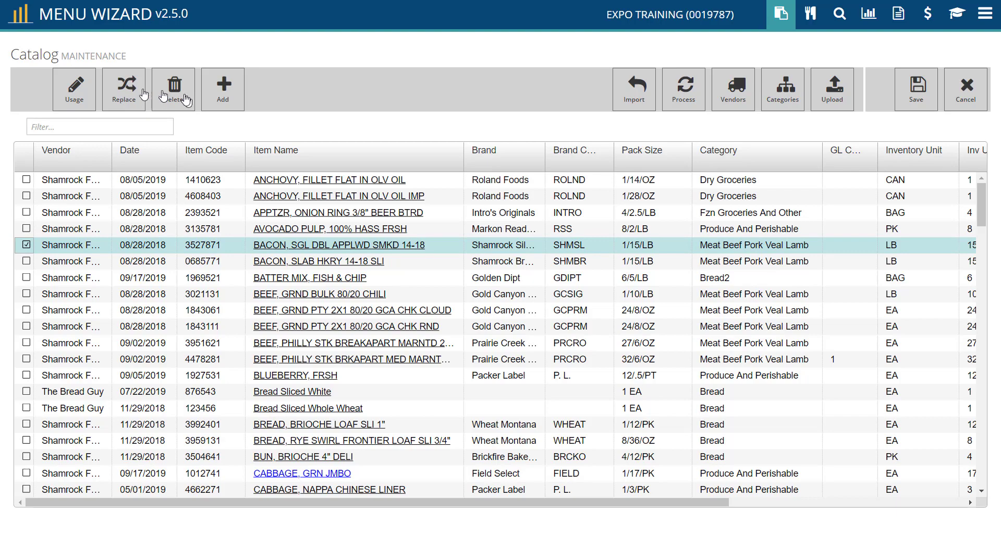
pyautogui.click(75, 99)
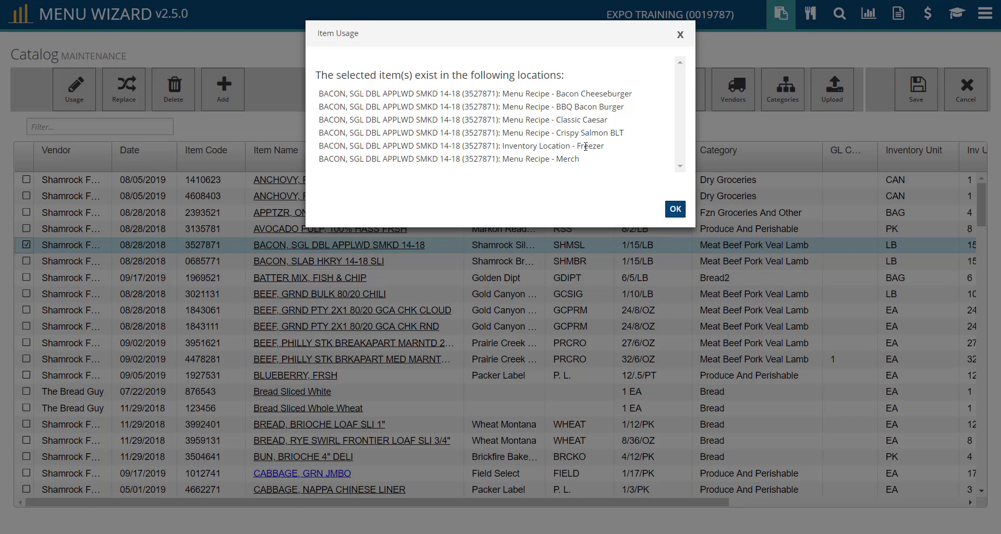
pyautogui.click(680, 35)
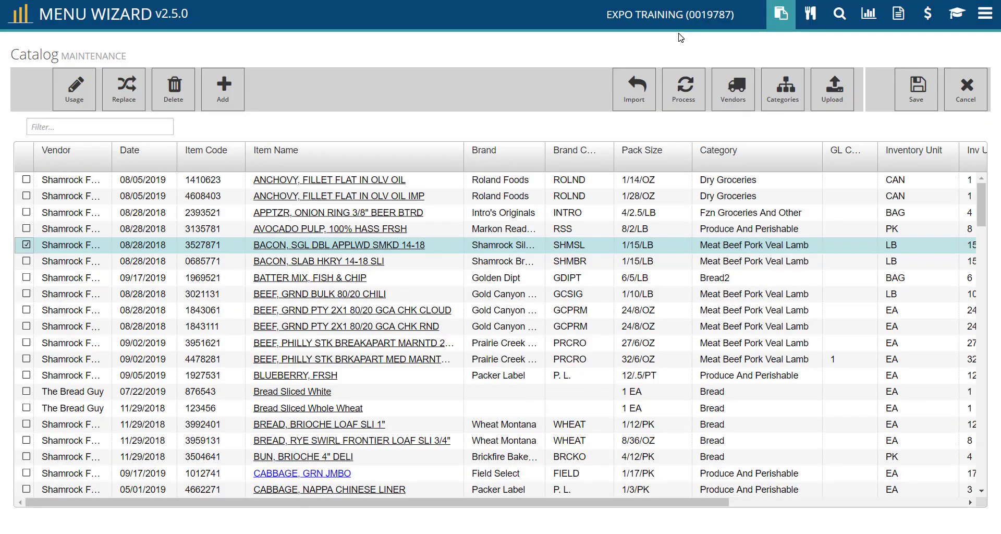
# Add BACON, SLAB HKRY 14-18 SLI to the selection and check the combined usage of both bacon items
pyautogui.click(26, 262)
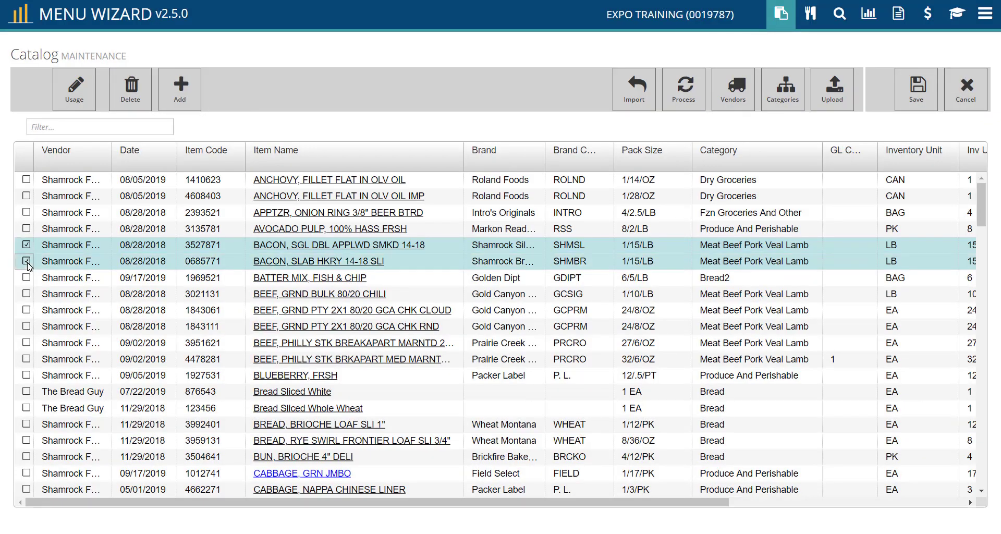
pyautogui.click(75, 88)
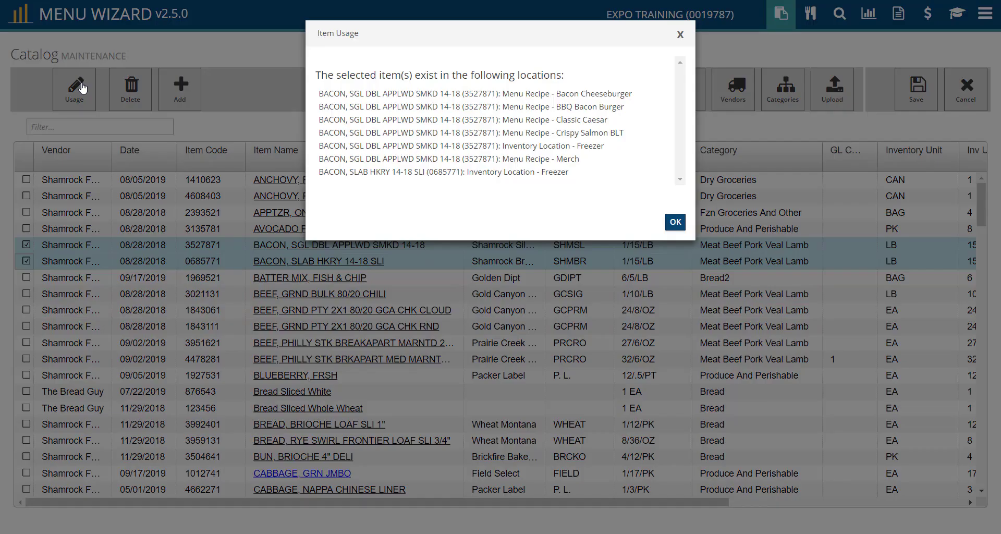
pyautogui.click(680, 35)
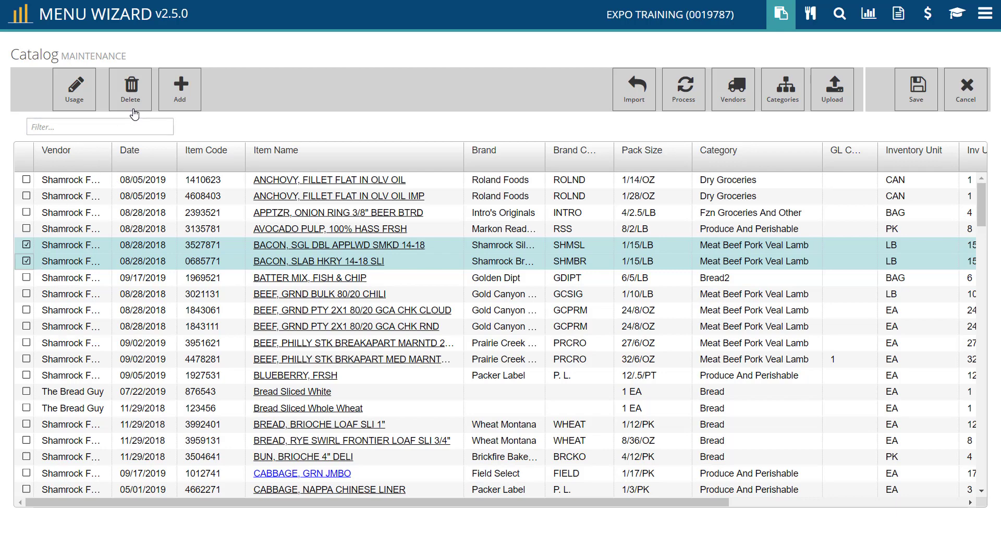
# Replace BACON, SGL DBL APPLWD SMKD 14-18 with BACON, SLAB HKRY 14-18 SLI in all recipes, and clear the item selection
pyautogui.click(915, 98)
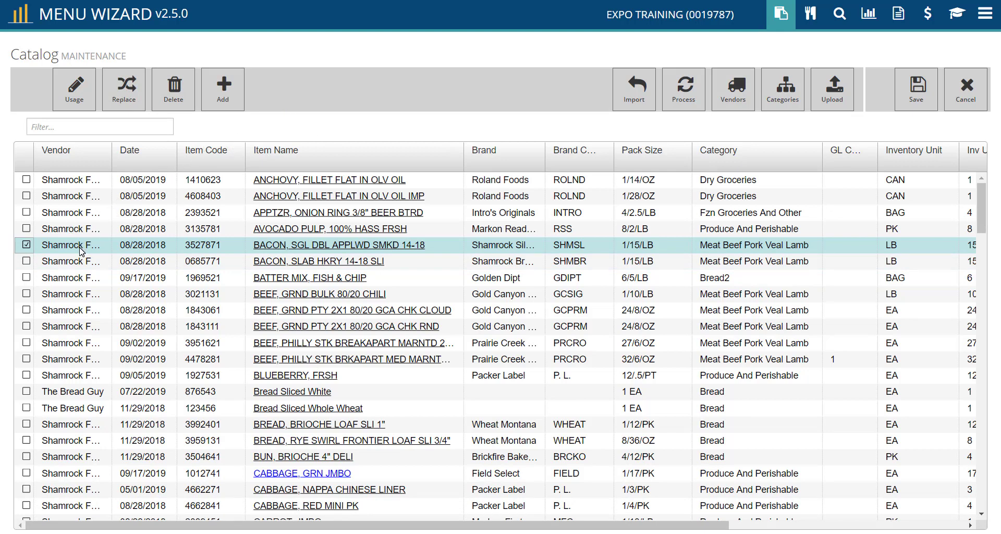
pyautogui.click(123, 99)
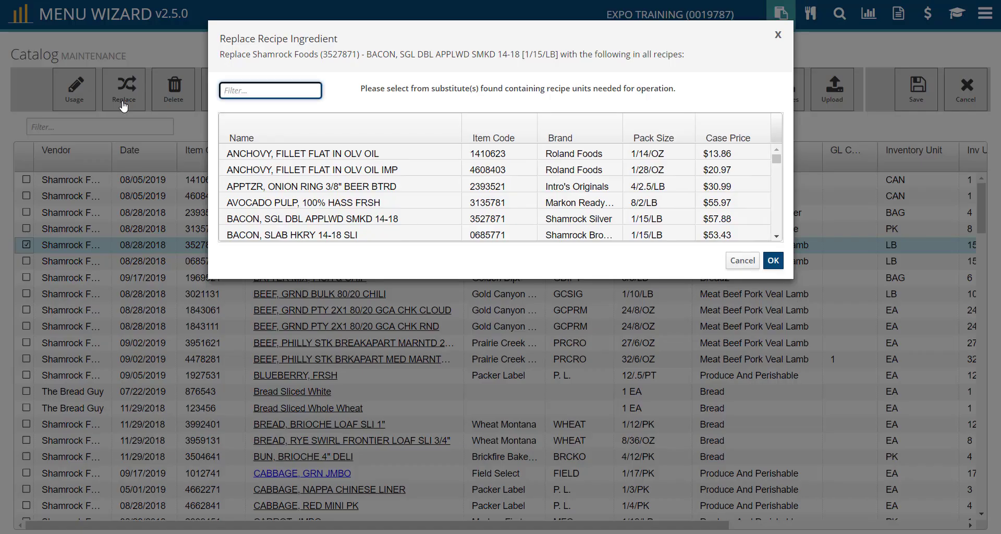
pyautogui.click(257, 236)
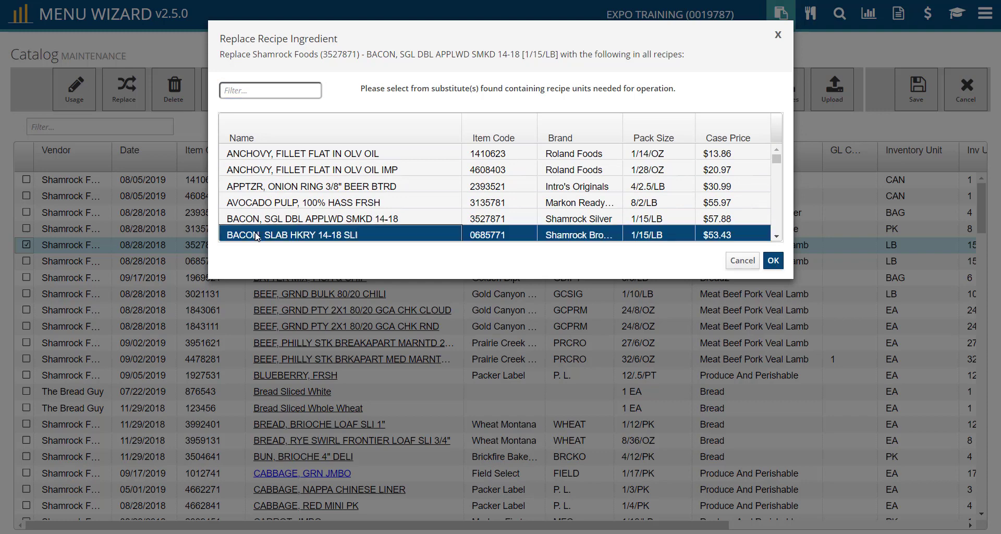
pyautogui.click(773, 261)
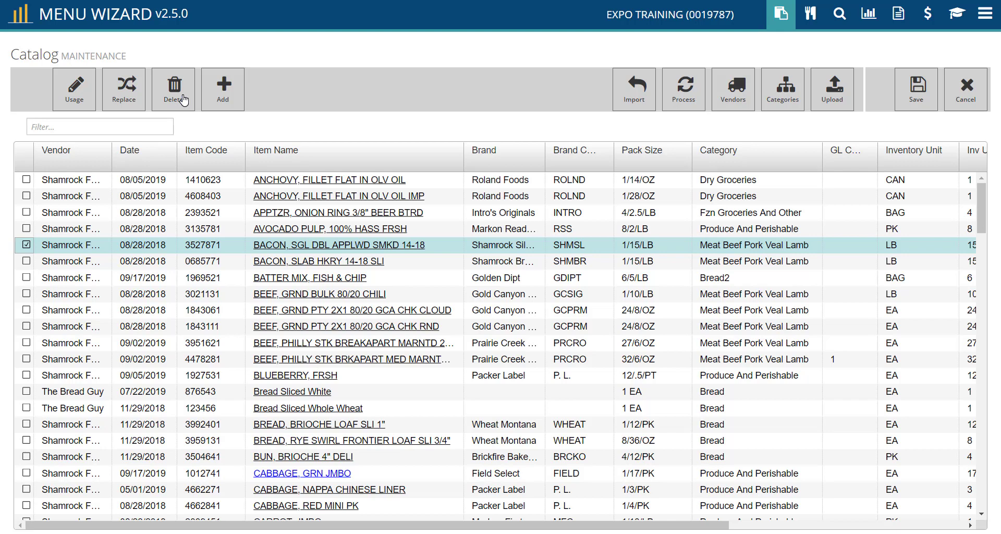
pyautogui.click(248, 249)
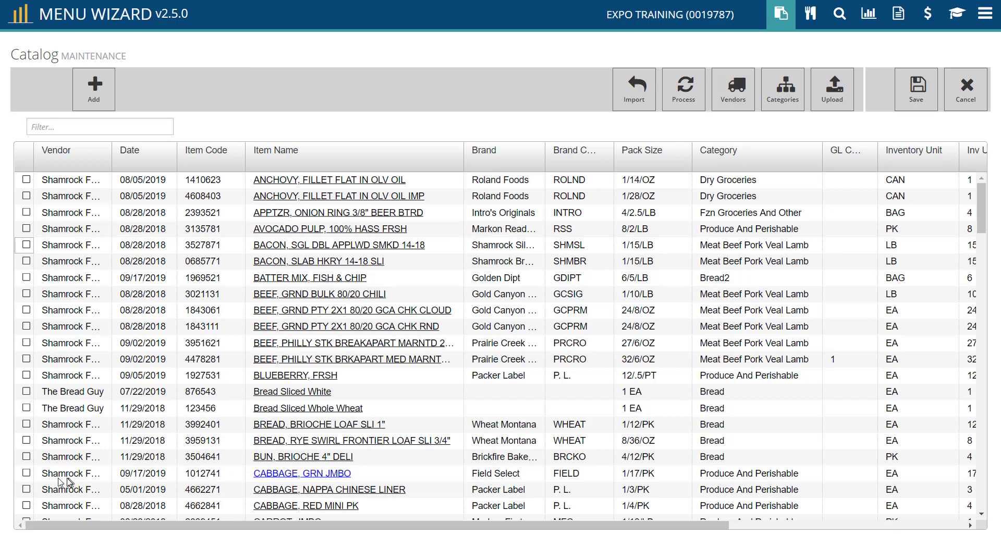
# Select the blue-highlighted catalog item CABBAGE, GRN JMBO and process it
pyautogui.click(26, 473)
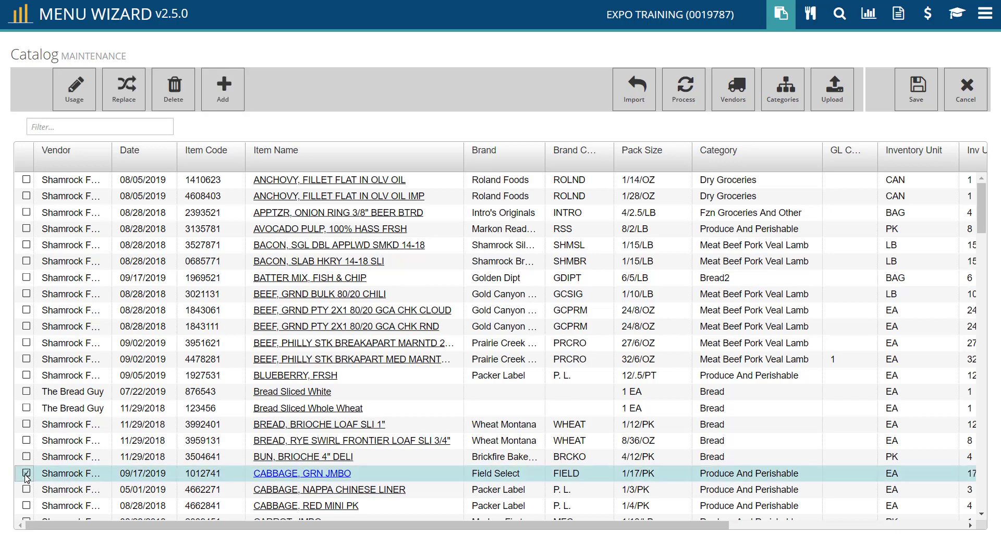
pyautogui.click(676, 107)
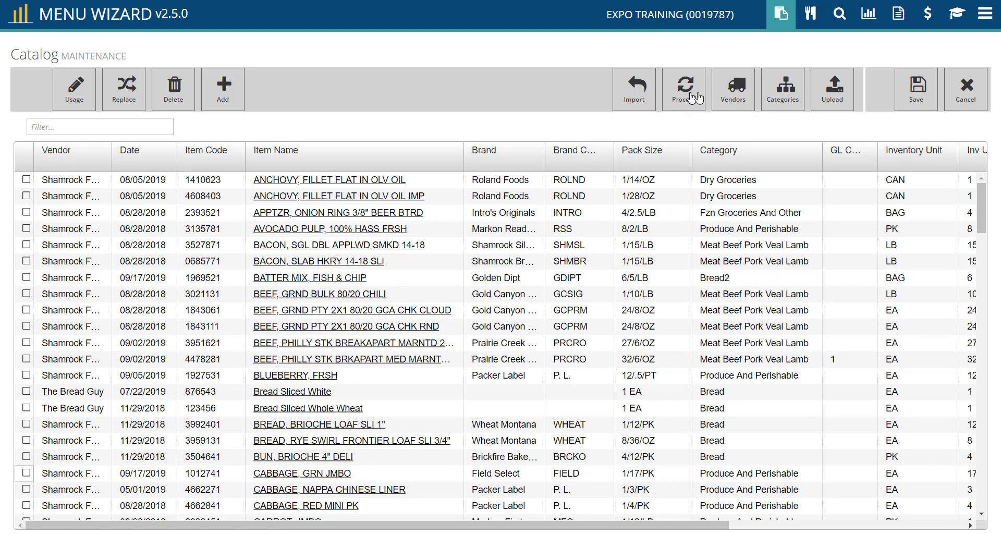
# Review the vendor management and the classification options for a new category, and cancel the category entry
pyautogui.click(739, 97)
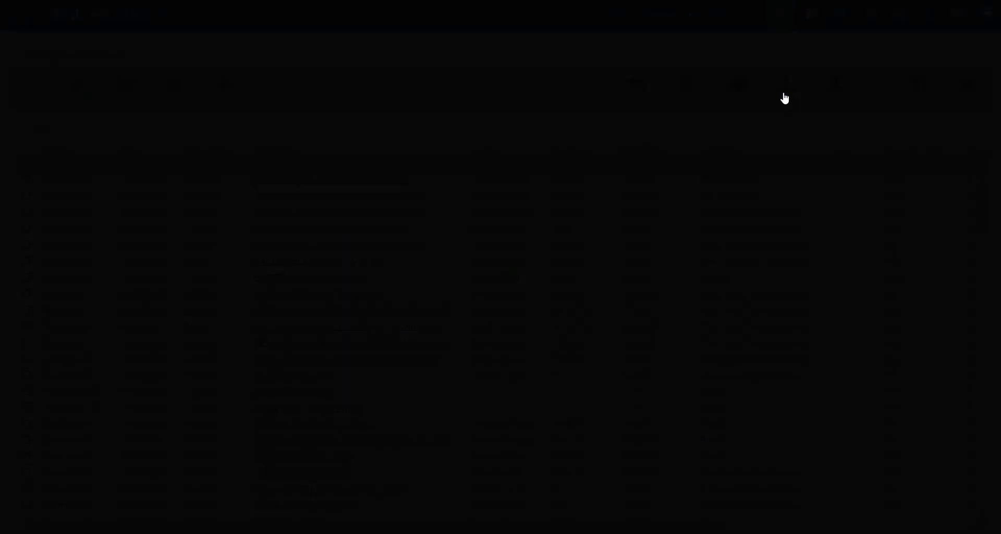
pyautogui.click(785, 98)
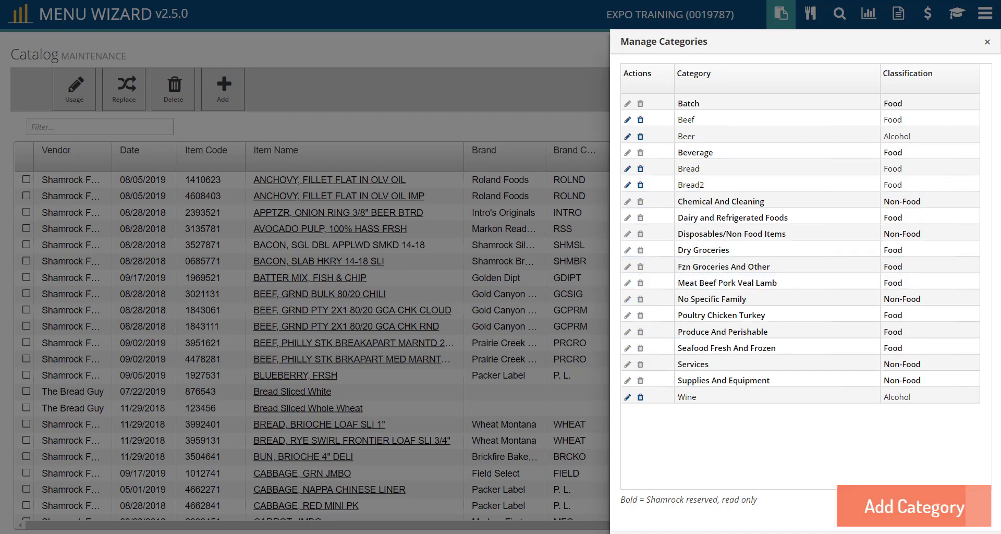
pyautogui.click(914, 505)
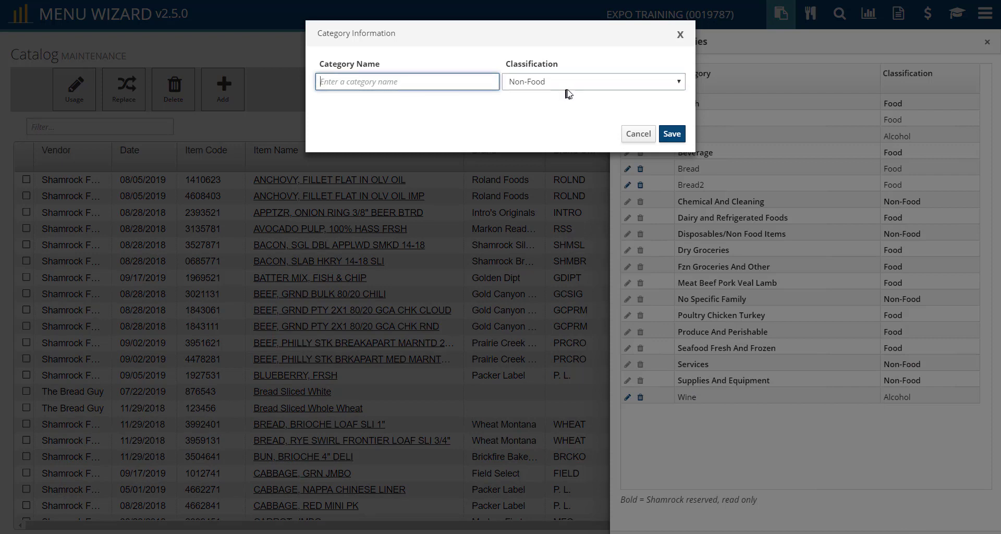
pyautogui.click(678, 83)
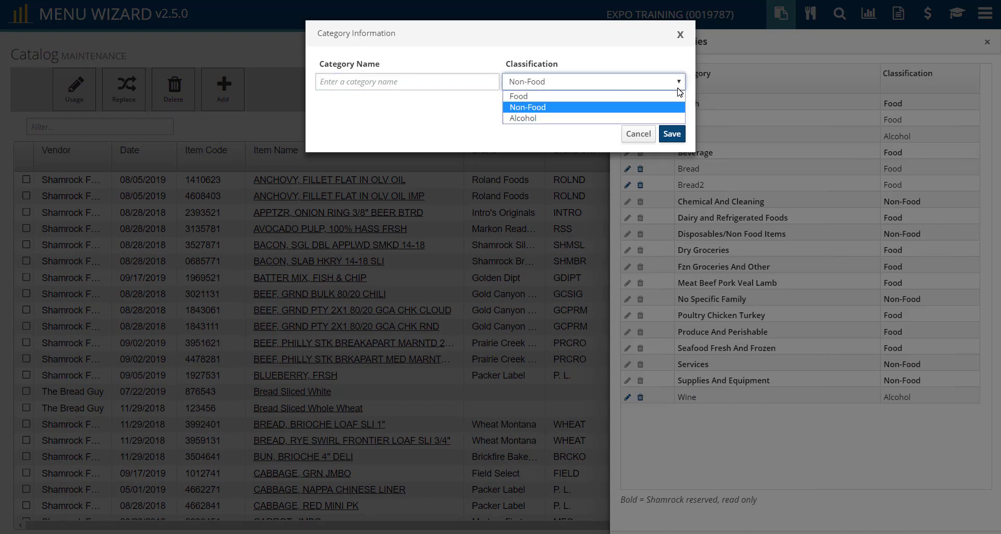
pyautogui.click(638, 134)
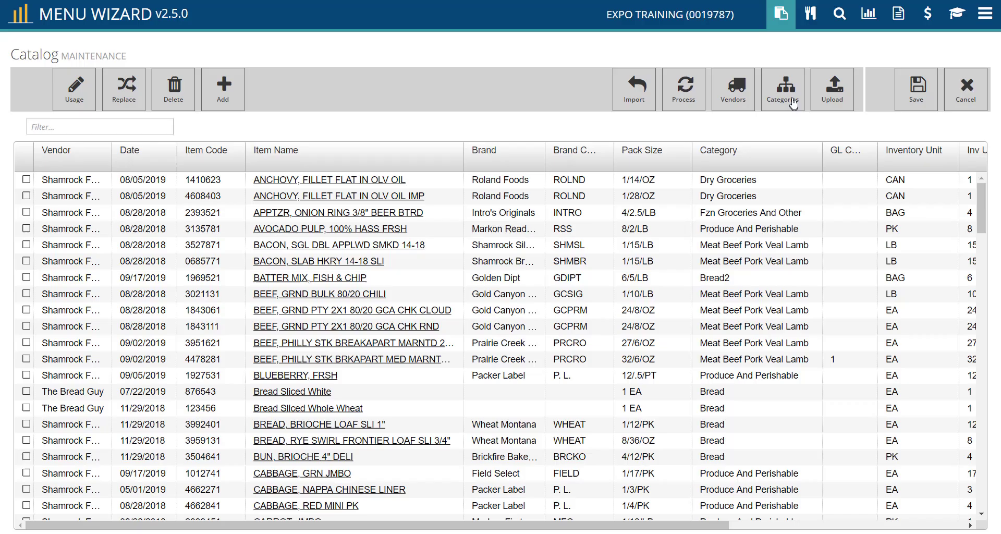
# View the vendor choices in the Product List Loader and return to the master product list
pyautogui.click(834, 101)
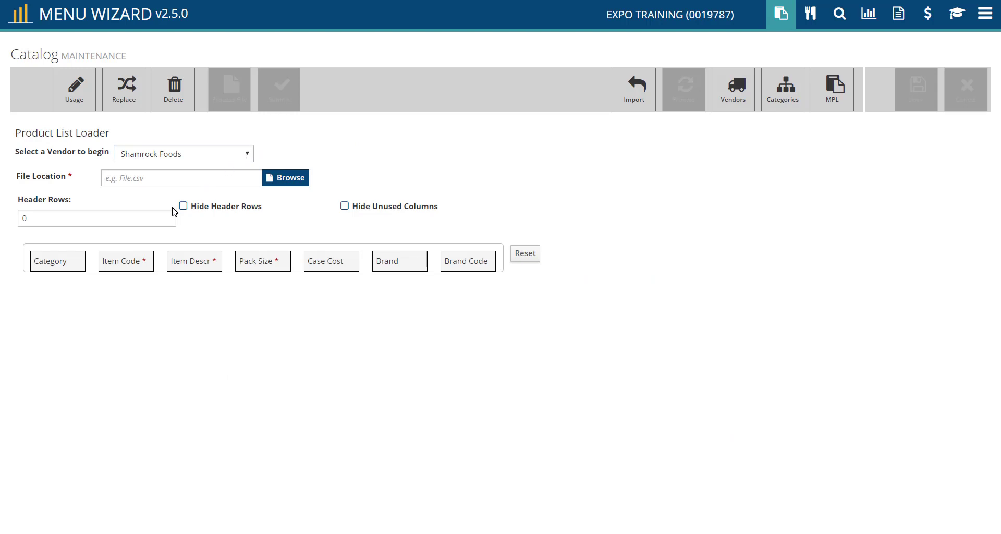
pyautogui.click(247, 156)
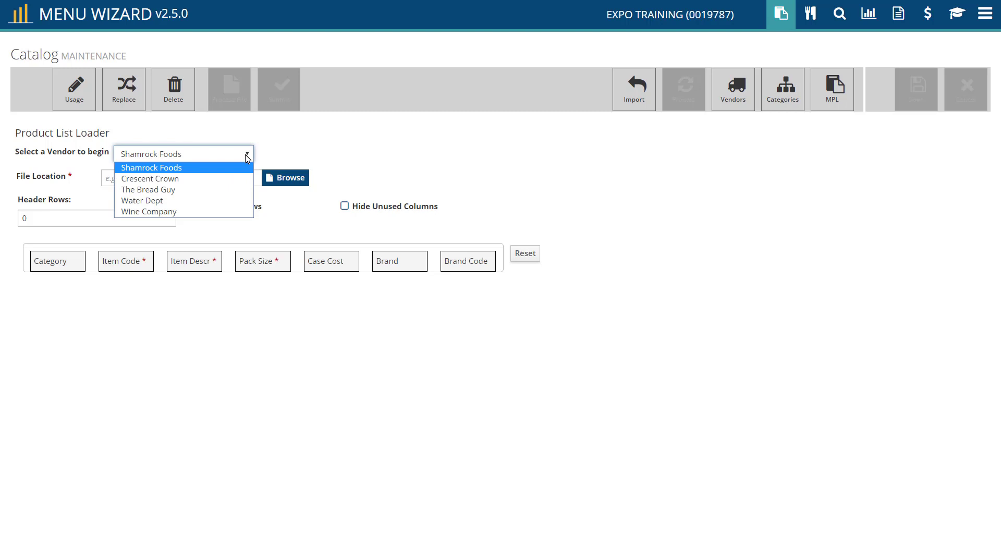
pyautogui.click(246, 156)
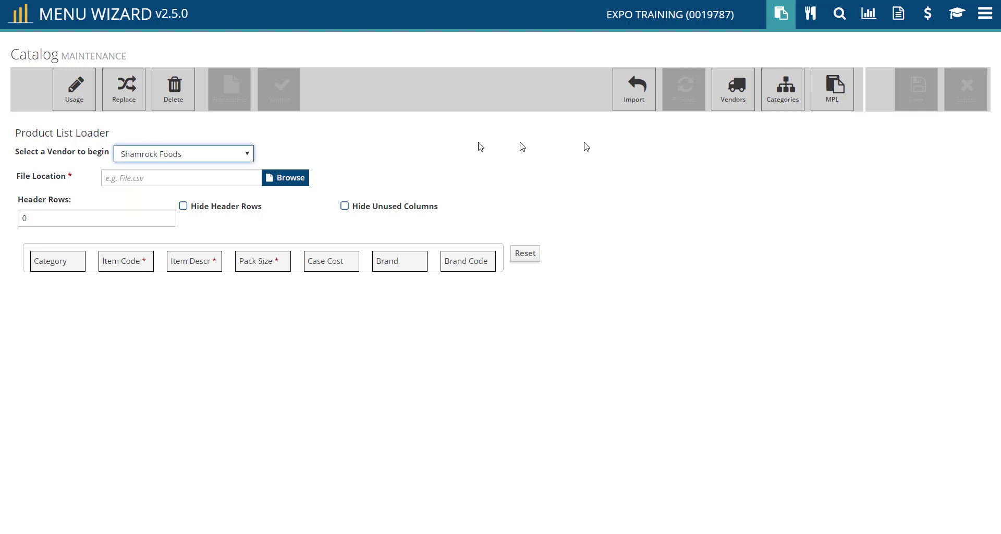
pyautogui.click(843, 95)
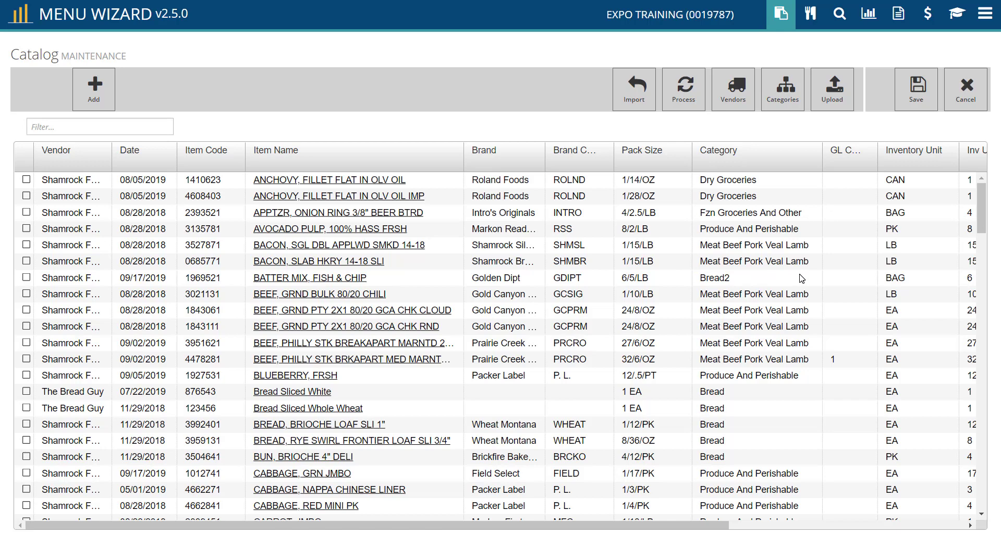
# Review the product info and recipe units of BACON, SLAB HKRY 14-18 SLI, and save the item and the catalog
pyautogui.hscroll(4, 930, 200)
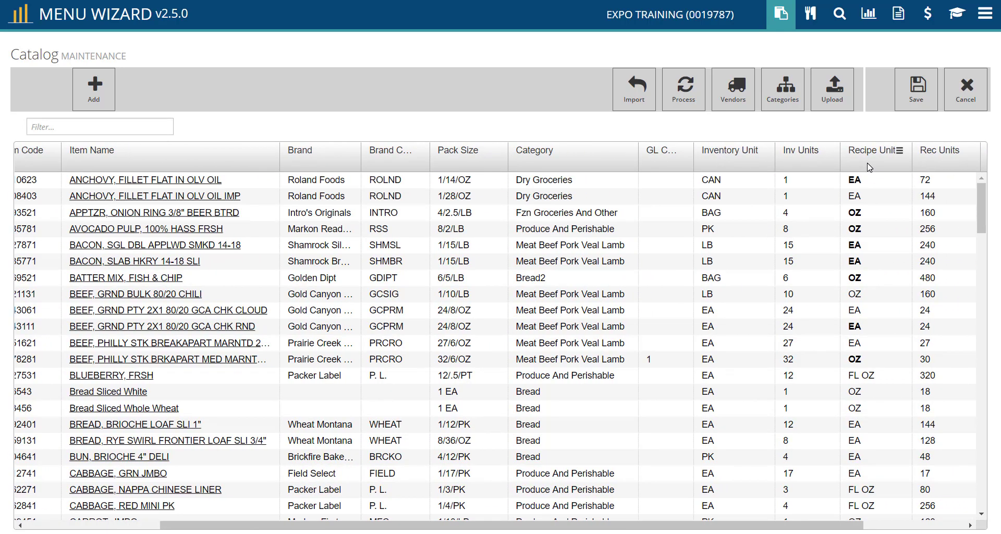
pyautogui.click(124, 266)
pyautogui.click(124, 261)
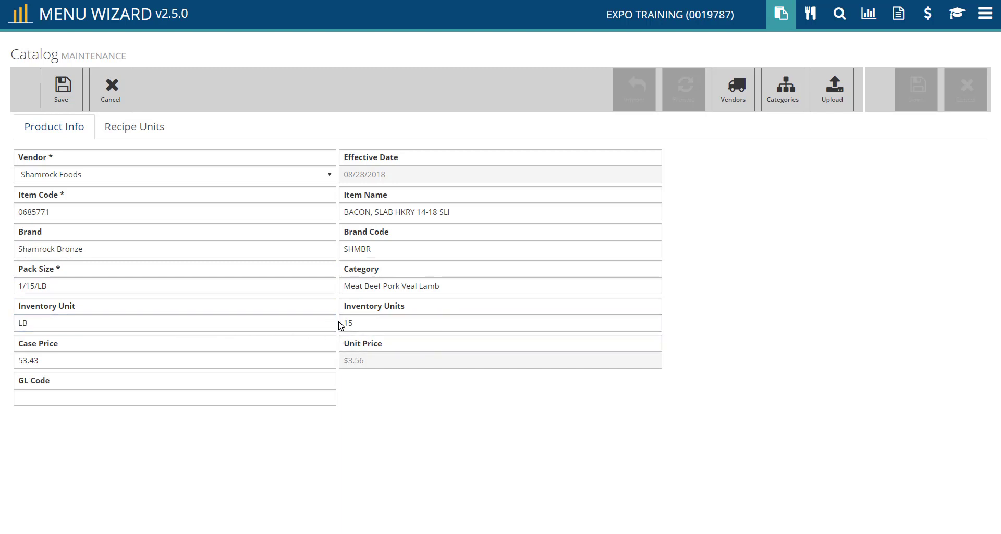
pyautogui.click(150, 139)
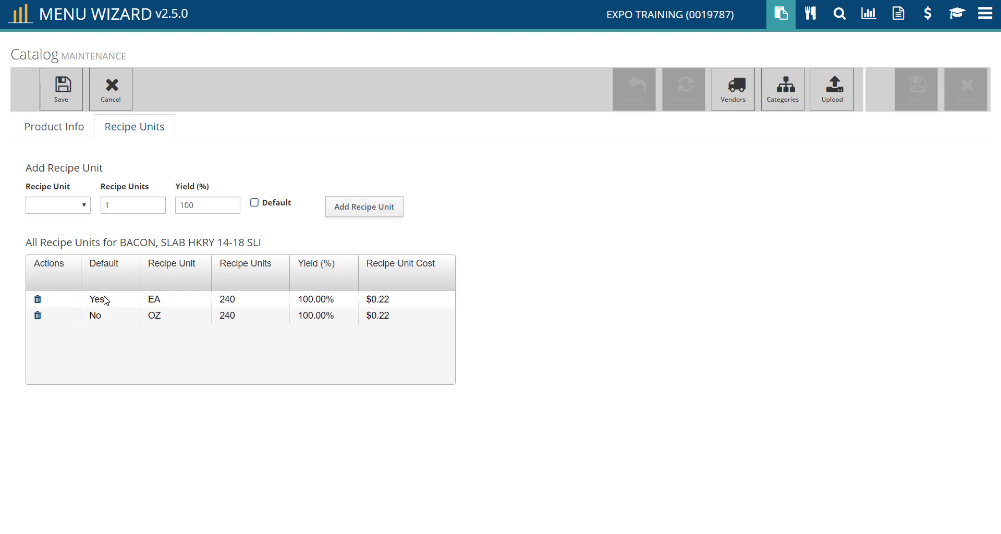
pyautogui.click(63, 90)
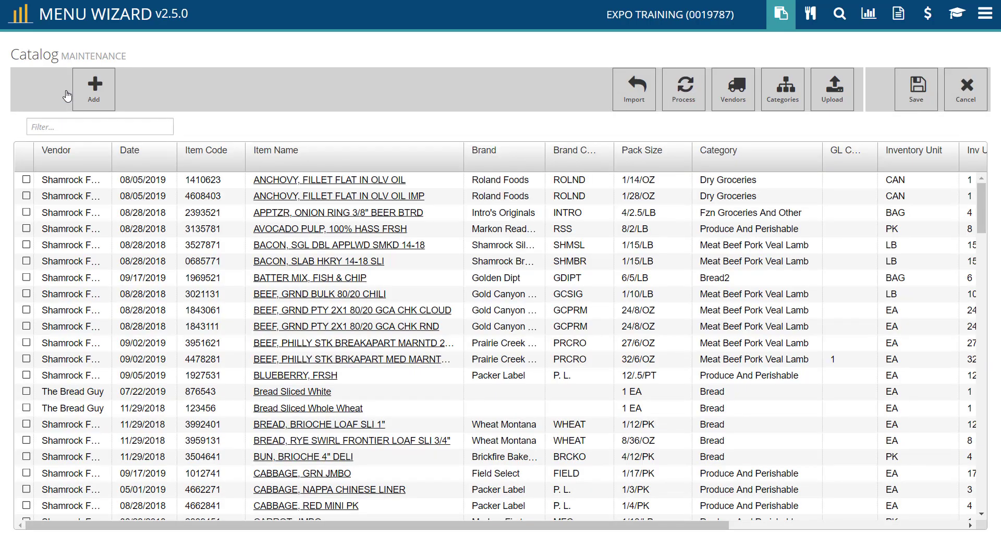
pyautogui.click(916, 93)
# Go to recipe maintenance and expand the Batch Recipes and Menu Recipes groups to show their categories
pyautogui.click(812, 23)
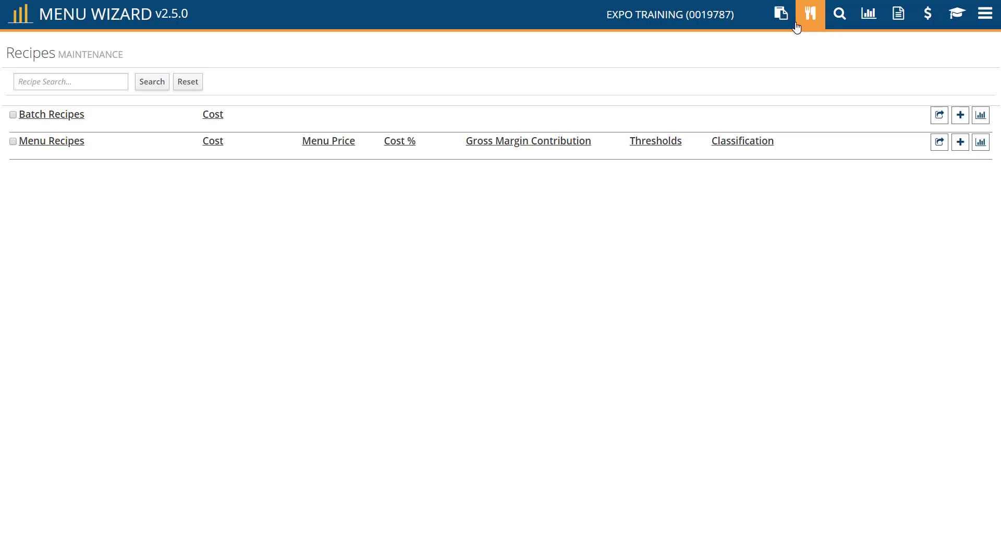
pyautogui.click(53, 119)
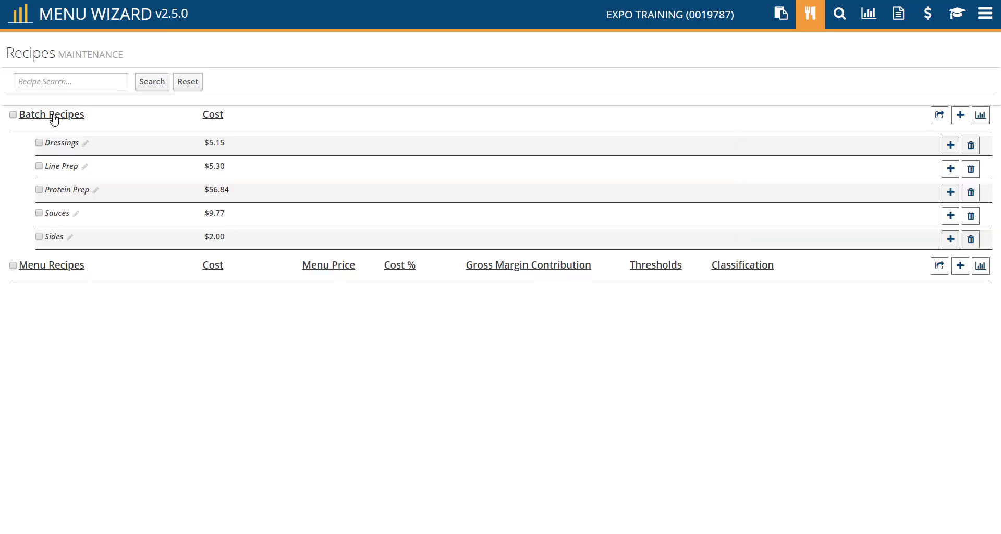
pyautogui.click(46, 269)
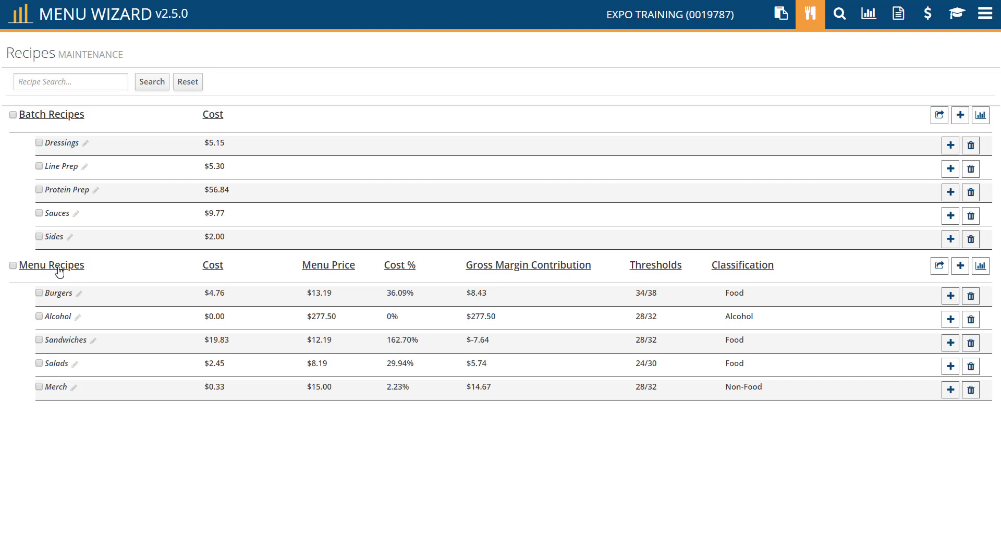
# Open the Dressings batch category and the Burgers menu category for editing, and save each one
pyautogui.click(86, 145)
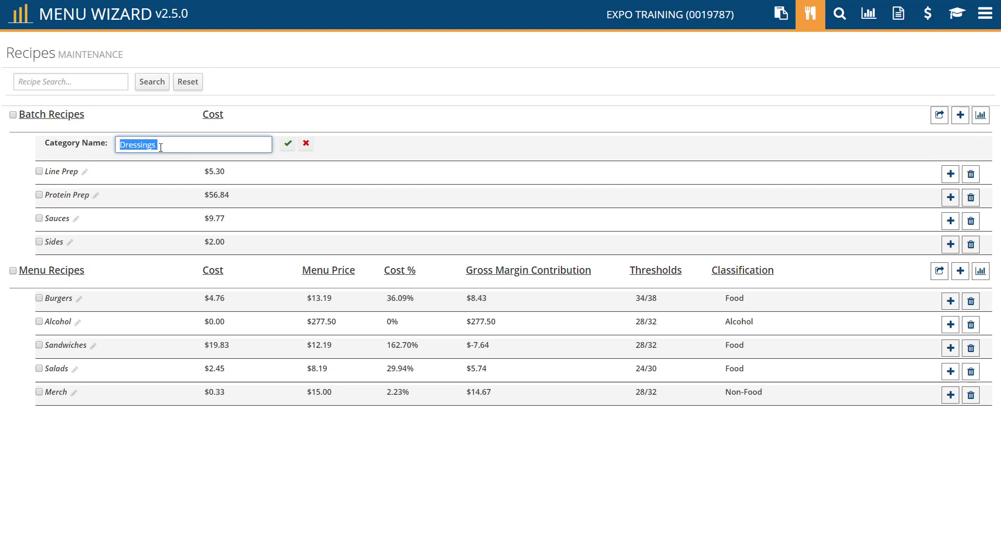
pyautogui.click(289, 148)
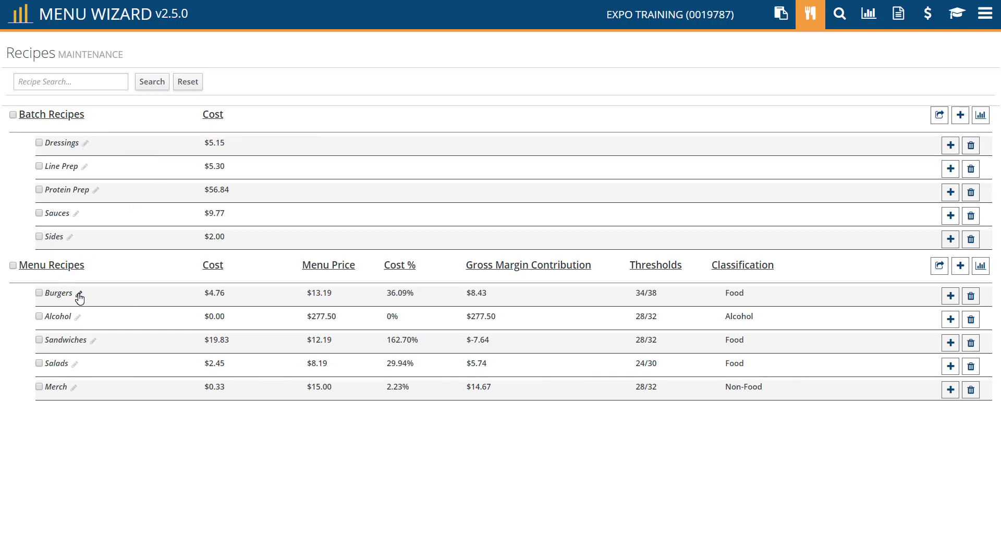
pyautogui.click(80, 296)
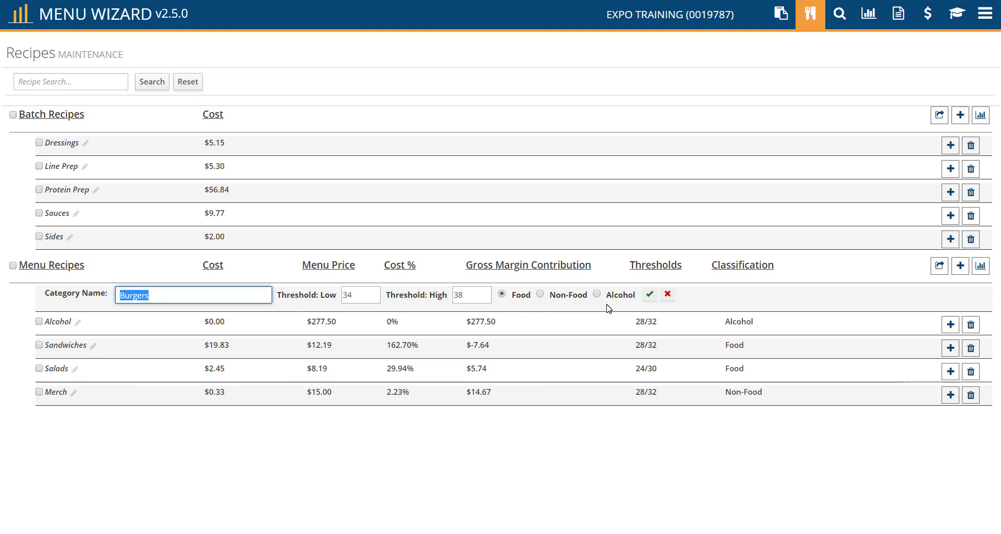
pyautogui.click(650, 298)
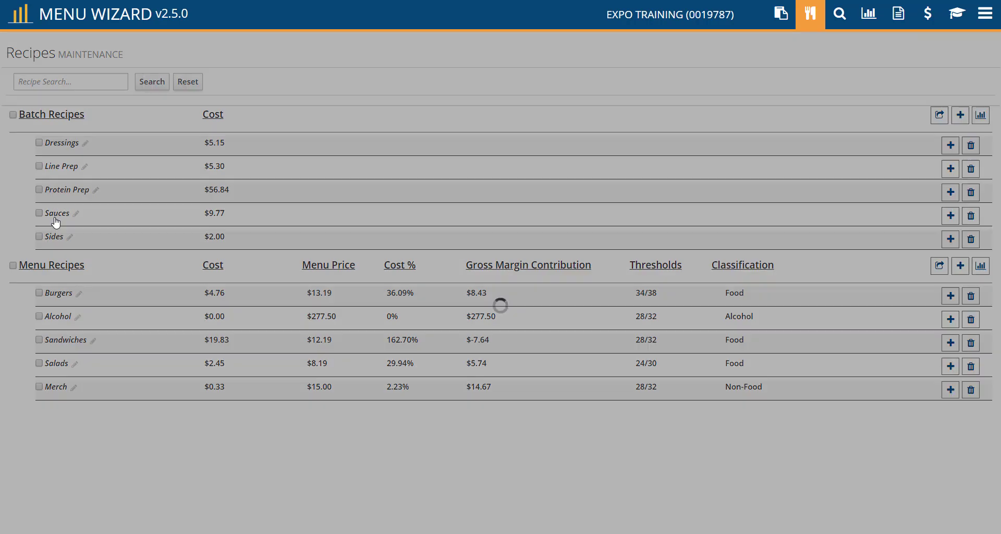
# Expand the Sauces batch category and the Burgers menu category to list their recipes
pyautogui.click(55, 220)
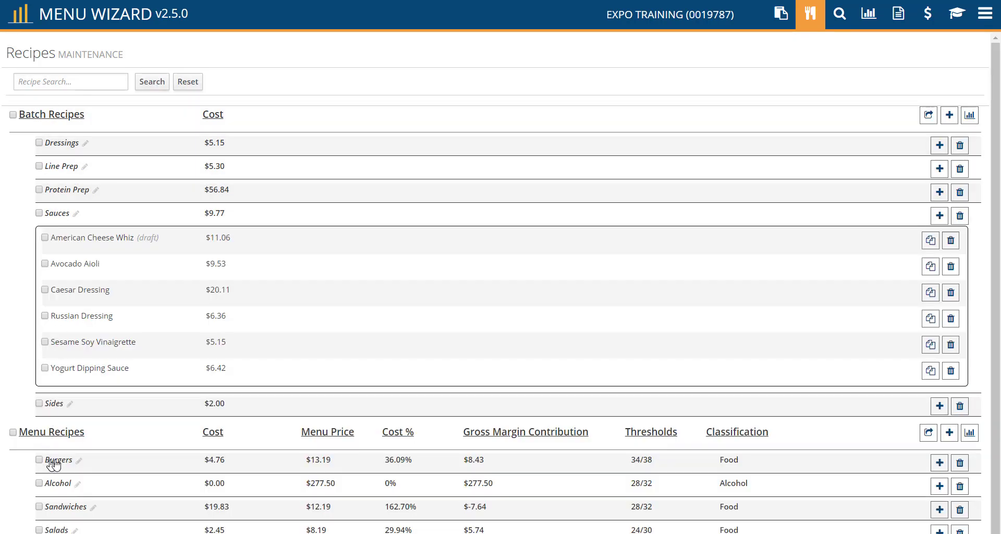
pyautogui.click(52, 461)
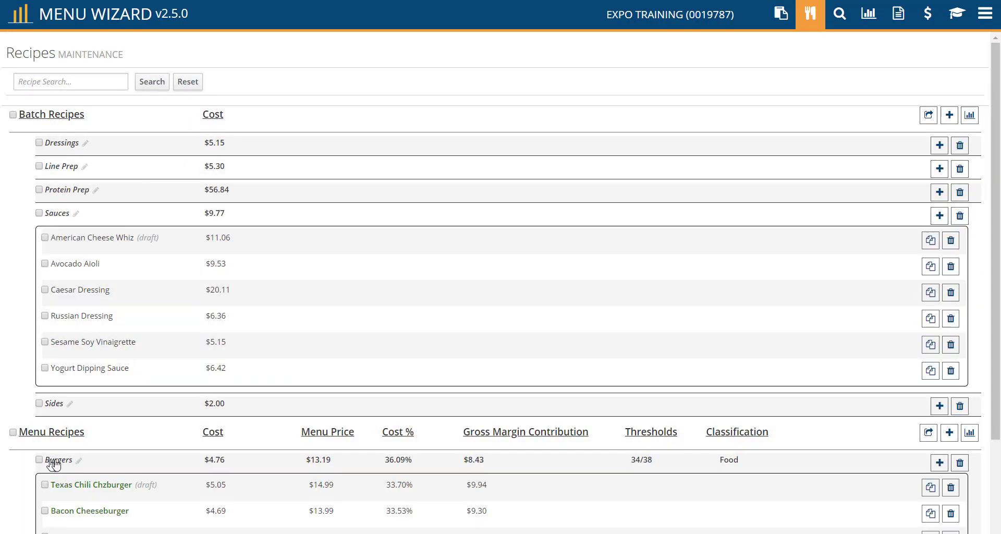
# Open the Avocado Aioli batch recipe, mark it as a draft, and clear the draft mark again
pyautogui.scroll(-1, 62, 461)
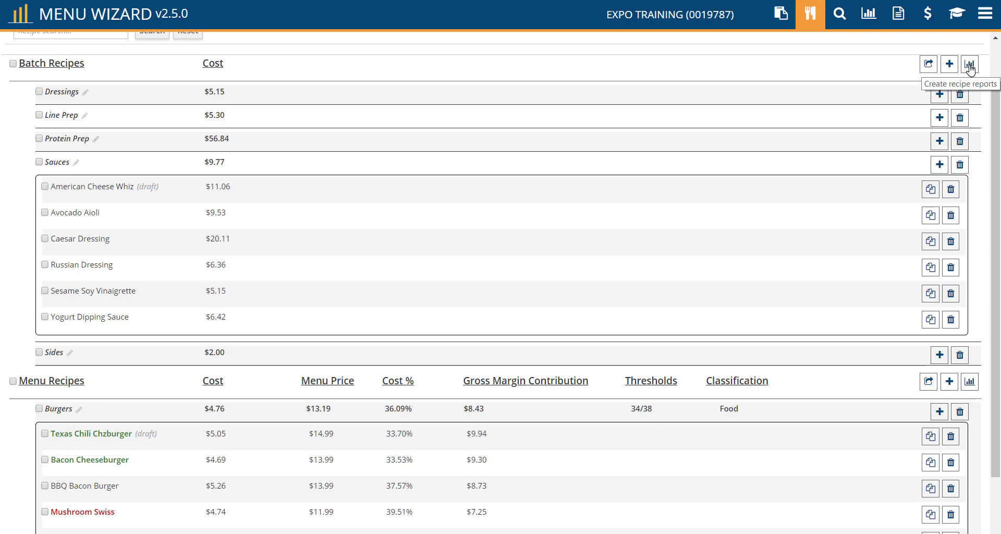
pyautogui.click(654, 214)
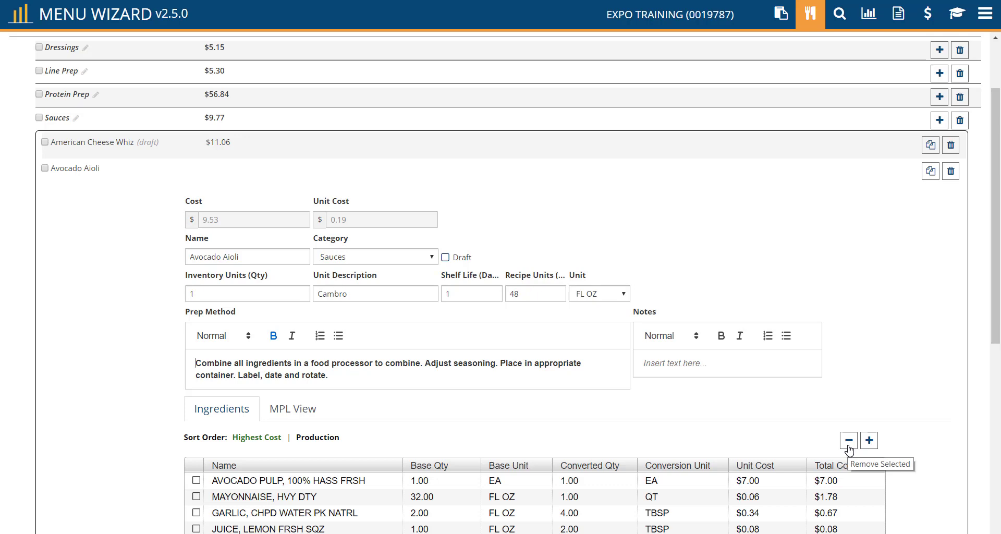
pyautogui.click(446, 257)
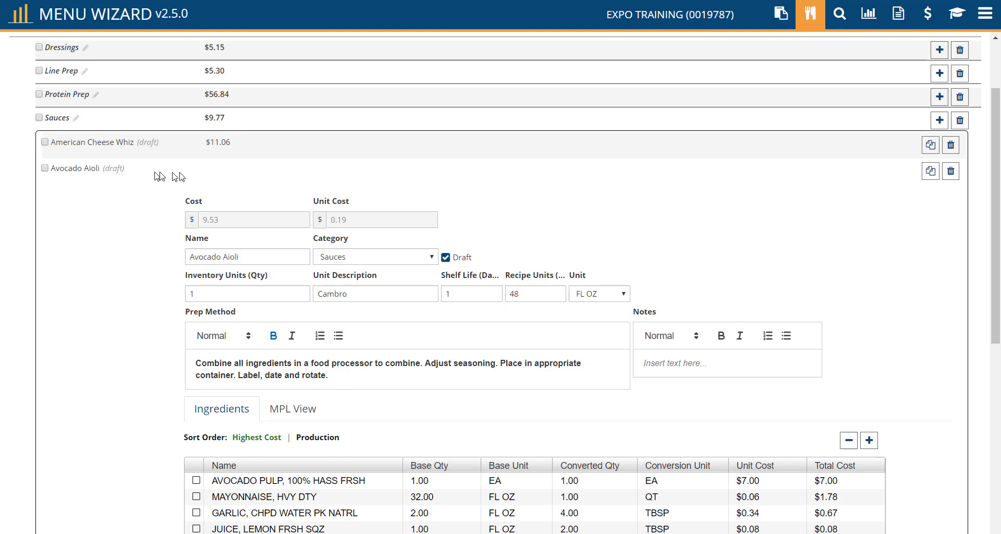
pyautogui.click(446, 258)
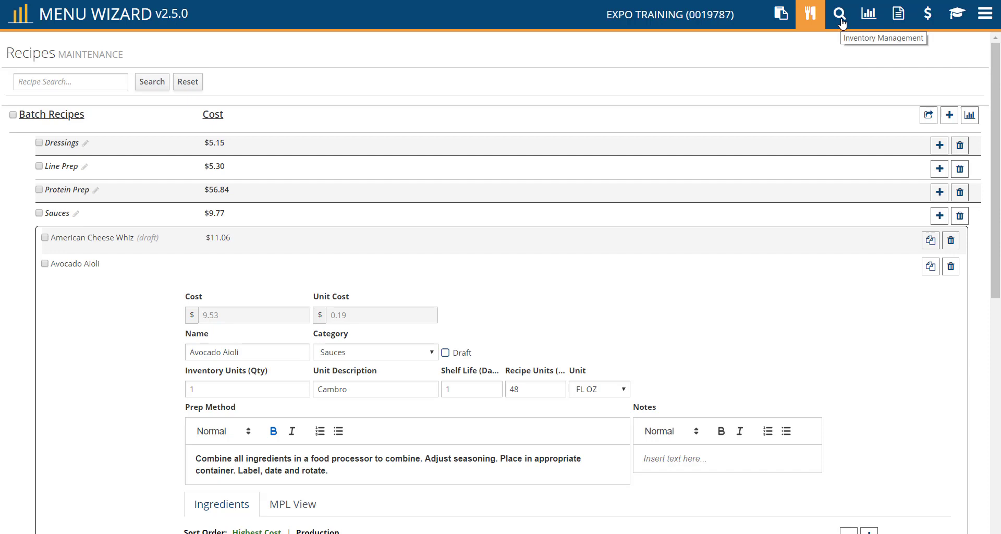
# Go to inventory maintenance, open the Bar location group's name for editing, and cancel the edit
pyautogui.click(841, 20)
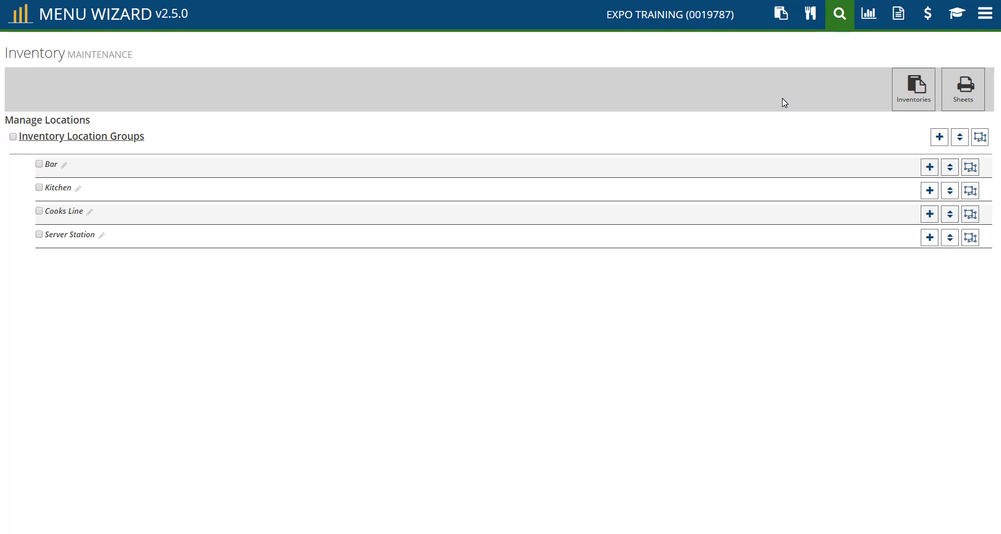
pyautogui.click(64, 167)
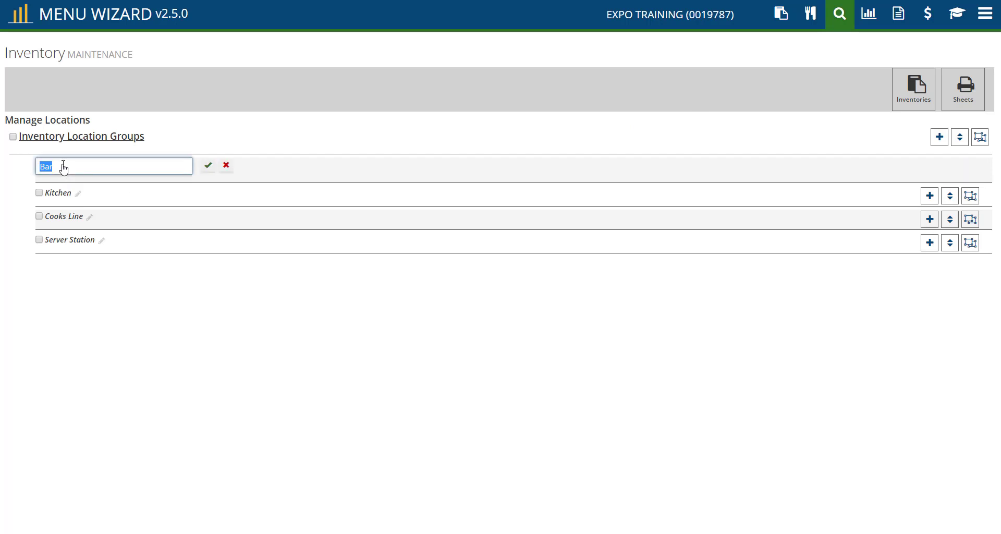
pyautogui.click(222, 166)
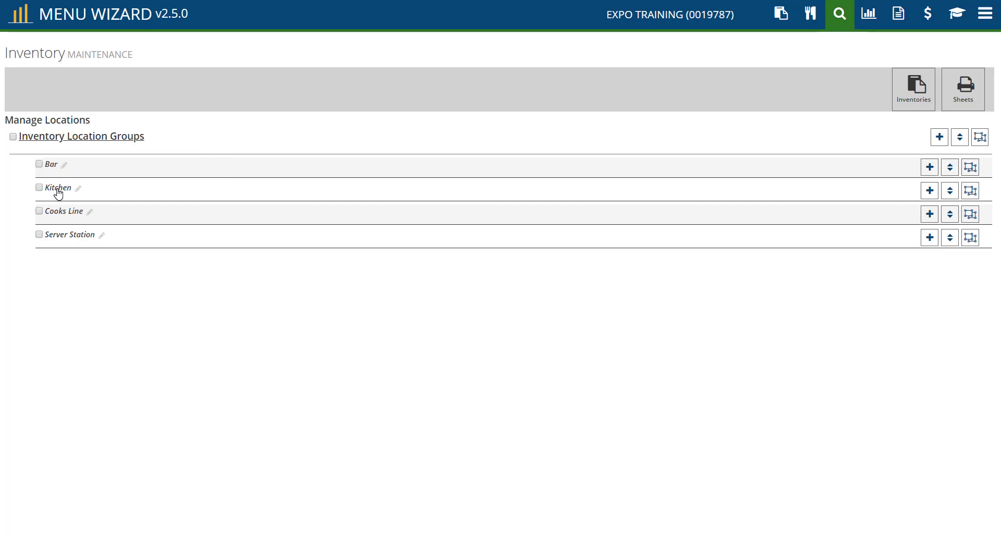
# Expand the Kitchen location group and open the item list of its Walk-In location
pyautogui.click(58, 191)
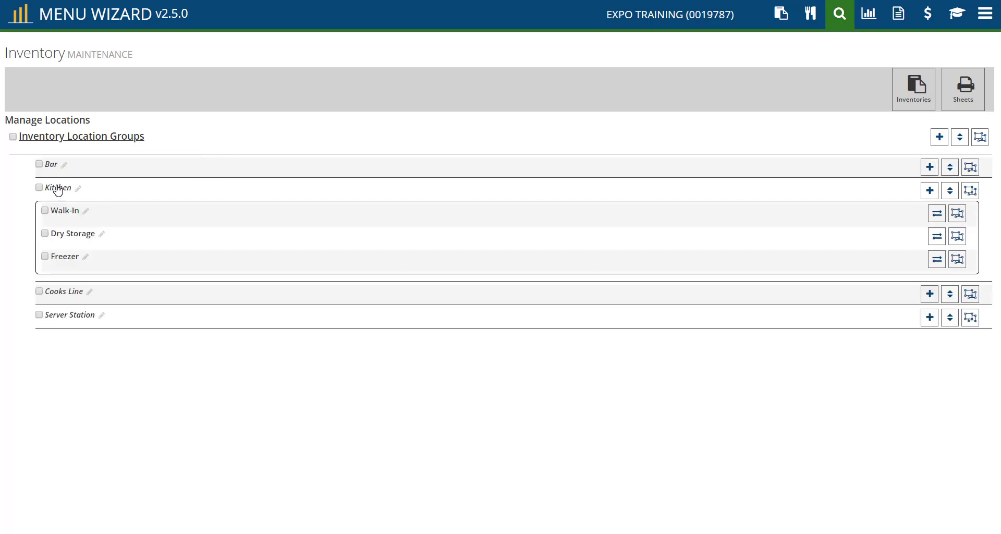
pyautogui.click(74, 215)
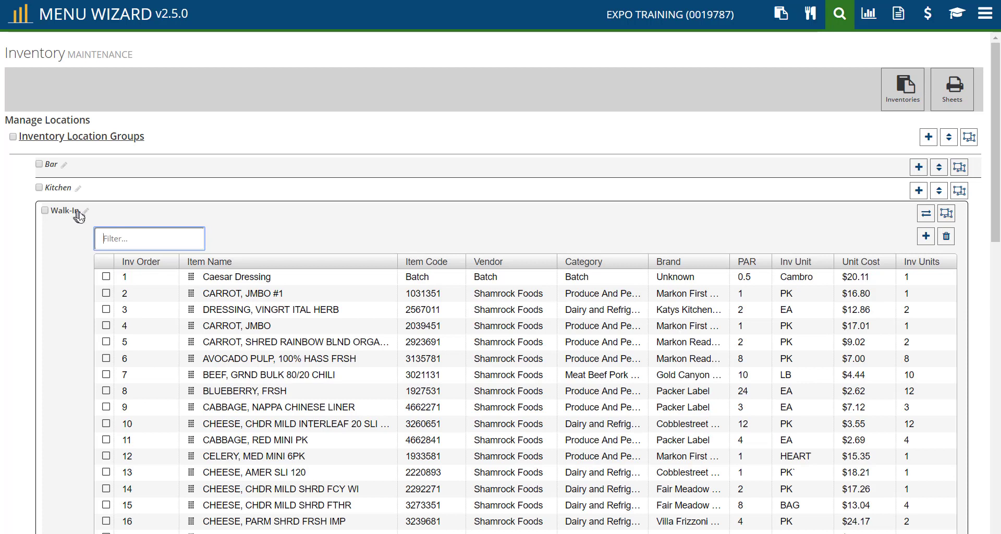
# Open the list of saved inventories, select the Inventory Value by Location report, and cancel without creating a new inventory
pyautogui.click(903, 108)
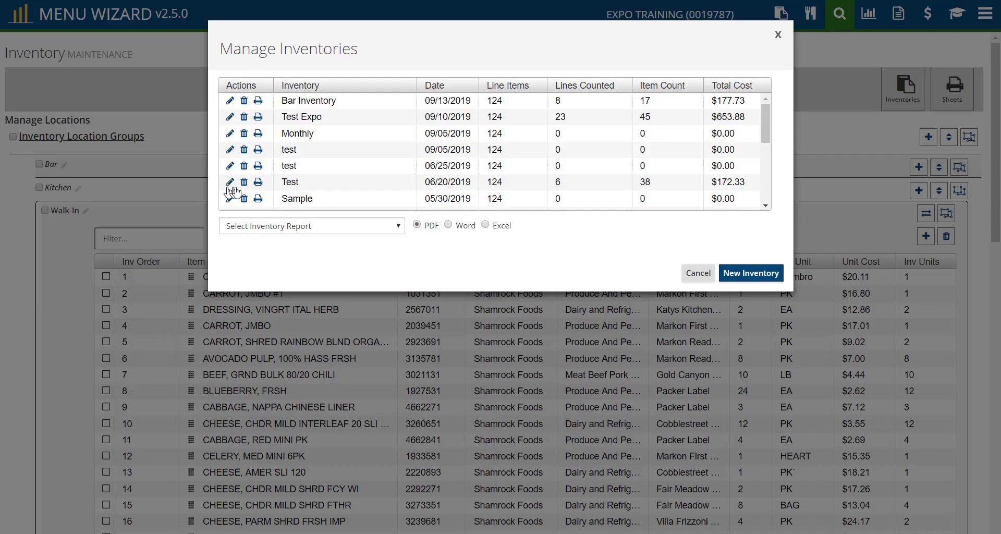
pyautogui.click(397, 227)
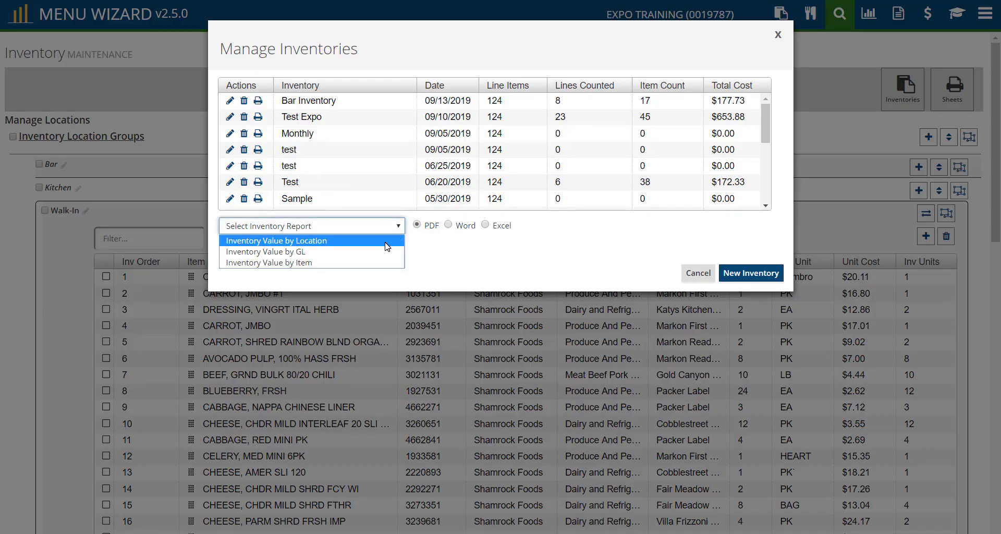
pyautogui.click(387, 244)
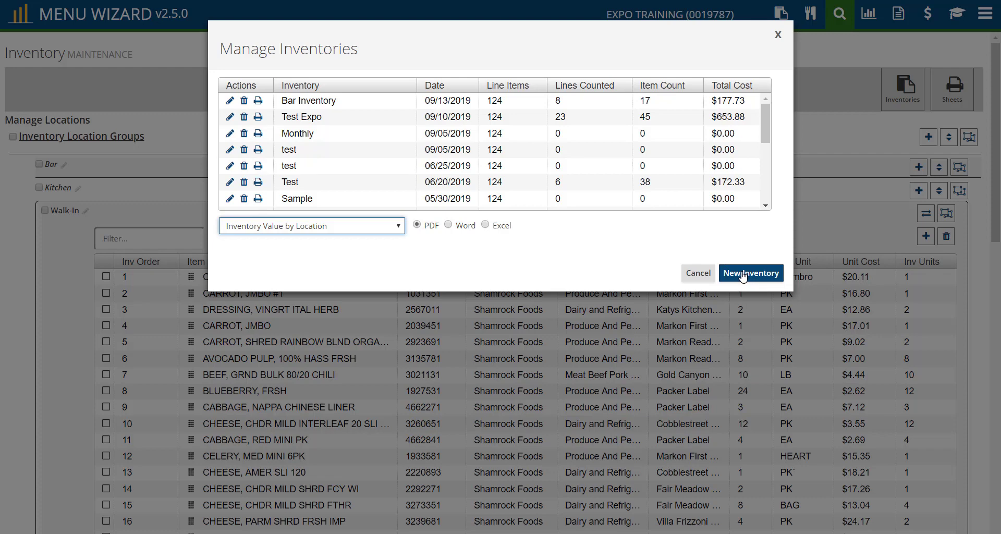
pyautogui.click(705, 280)
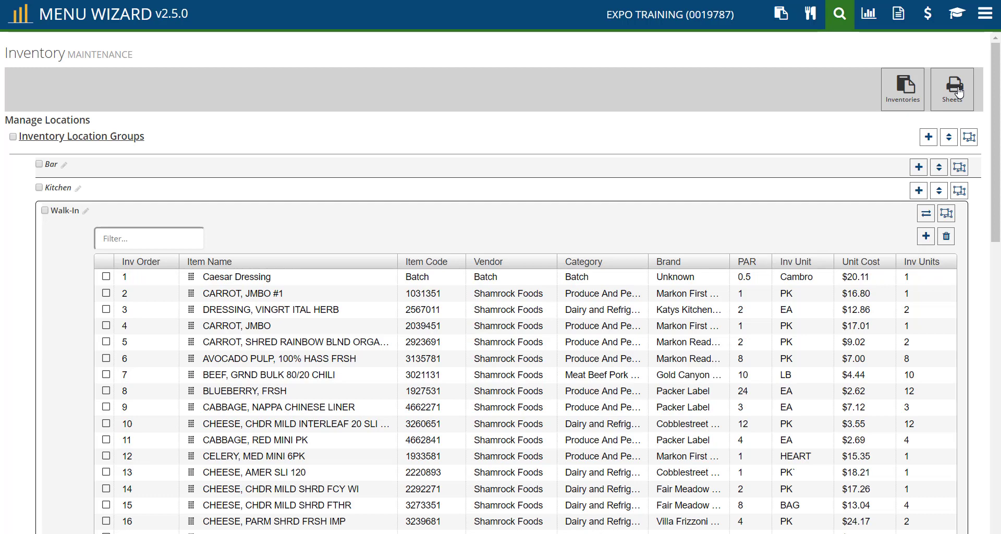
# View the reports, invoice and sales maintenance pages one after another
pyautogui.click(875, 22)
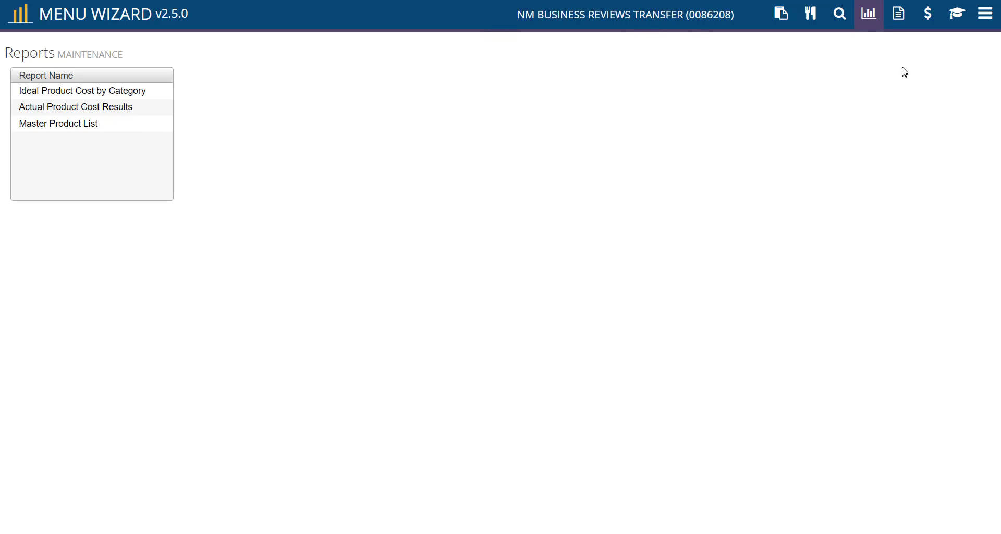
pyautogui.click(899, 20)
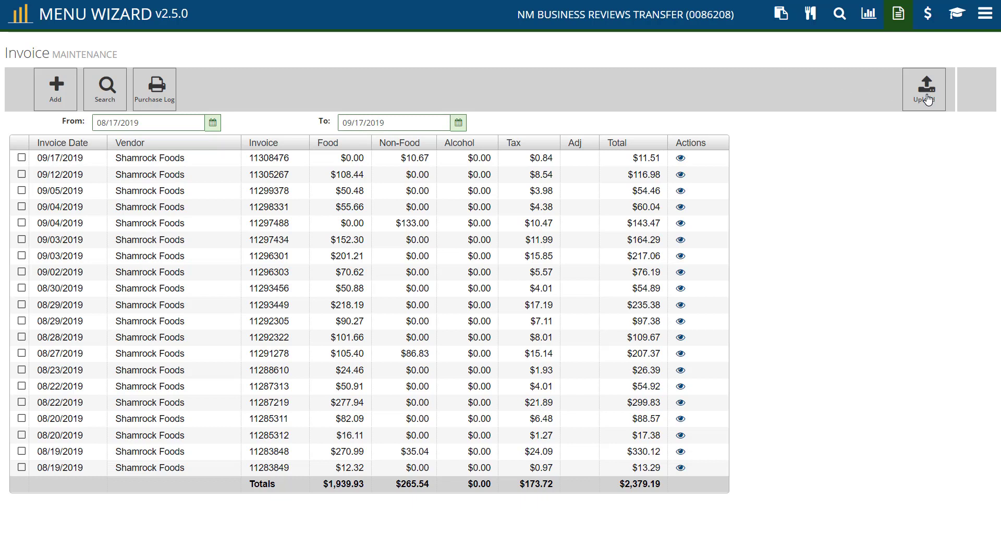
pyautogui.click(928, 23)
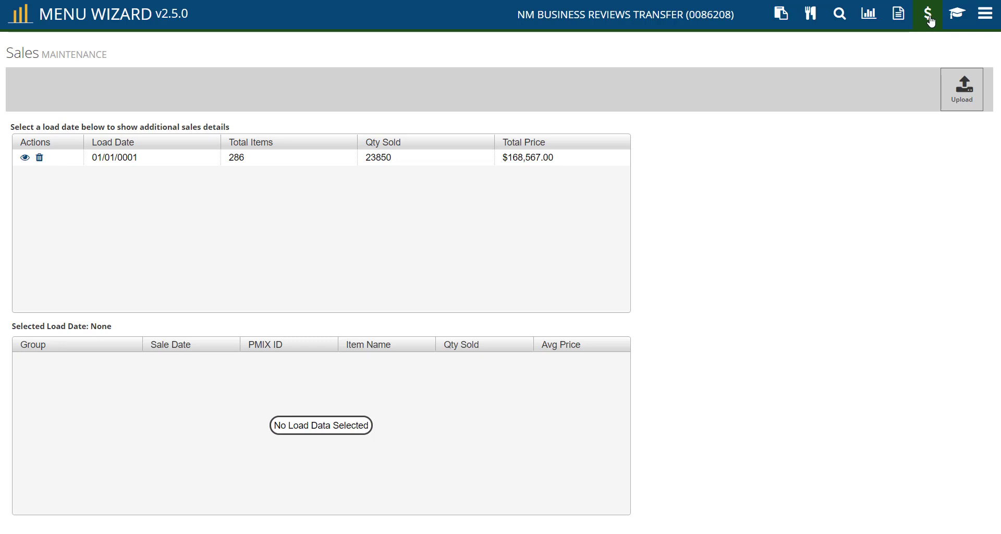
# View the References in the training education center, and go to the settings page with the MPL import settings
pyautogui.click(960, 20)
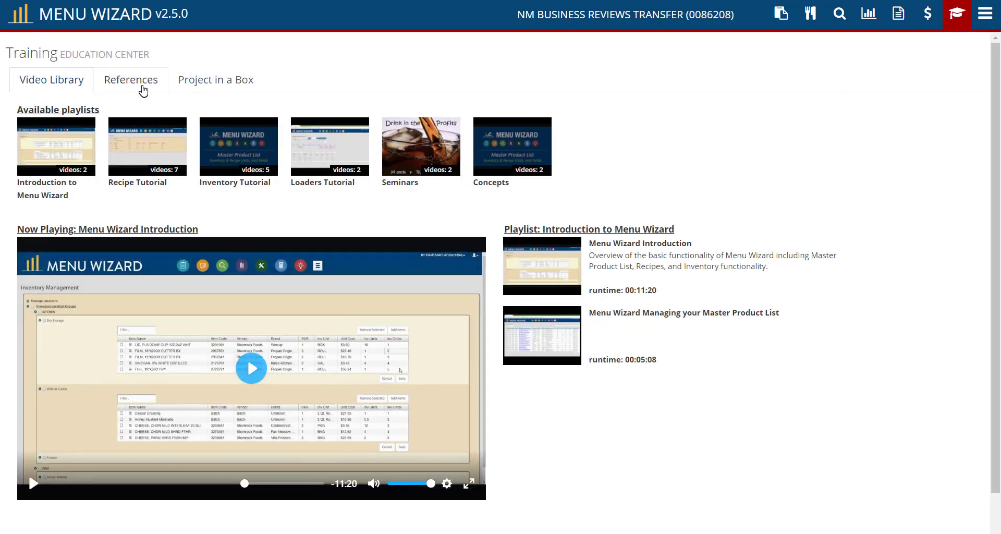
pyautogui.click(143, 91)
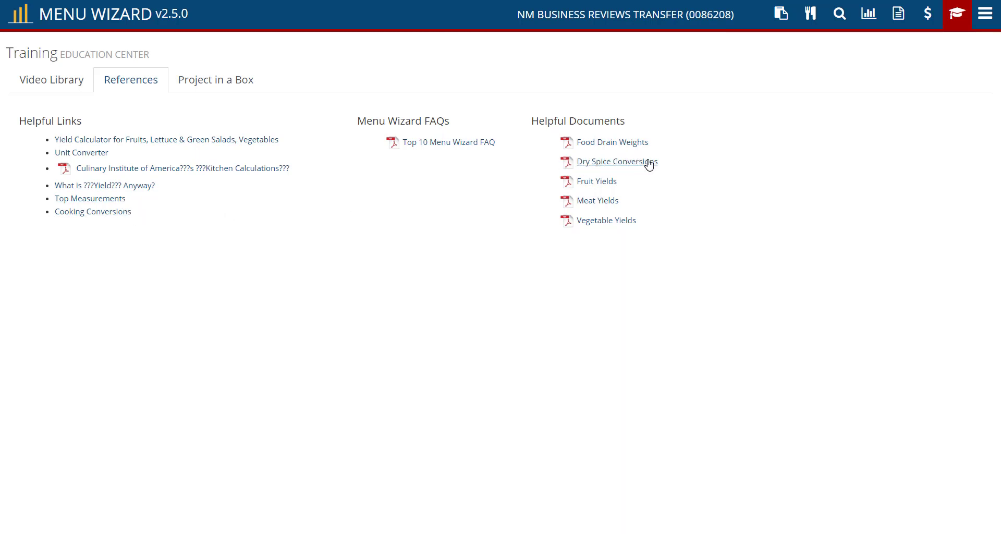
pyautogui.click(986, 15)
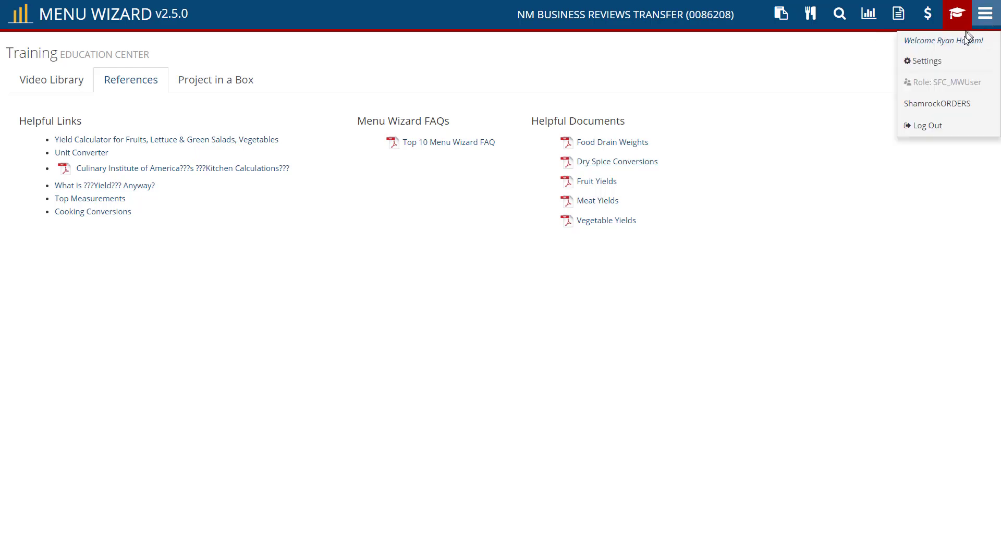
pyautogui.click(922, 62)
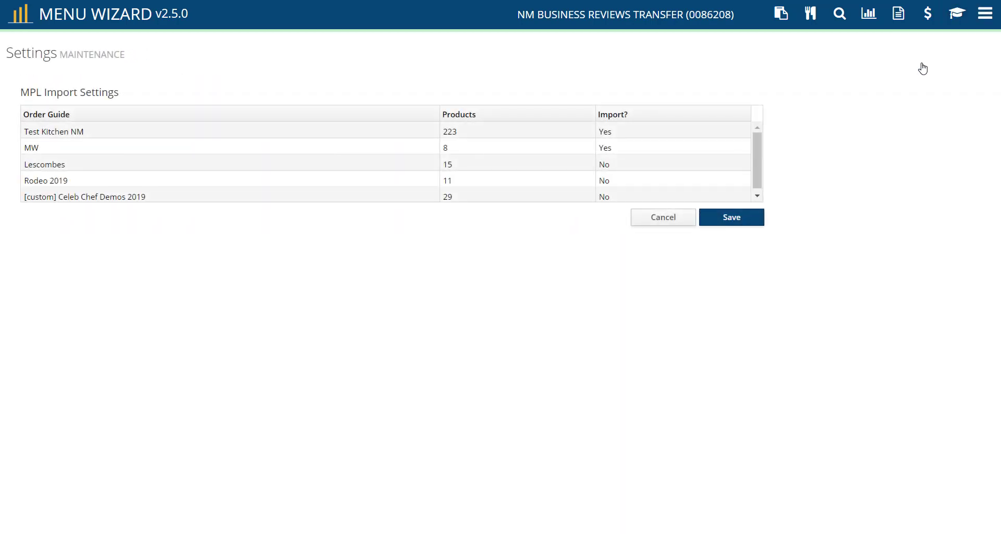